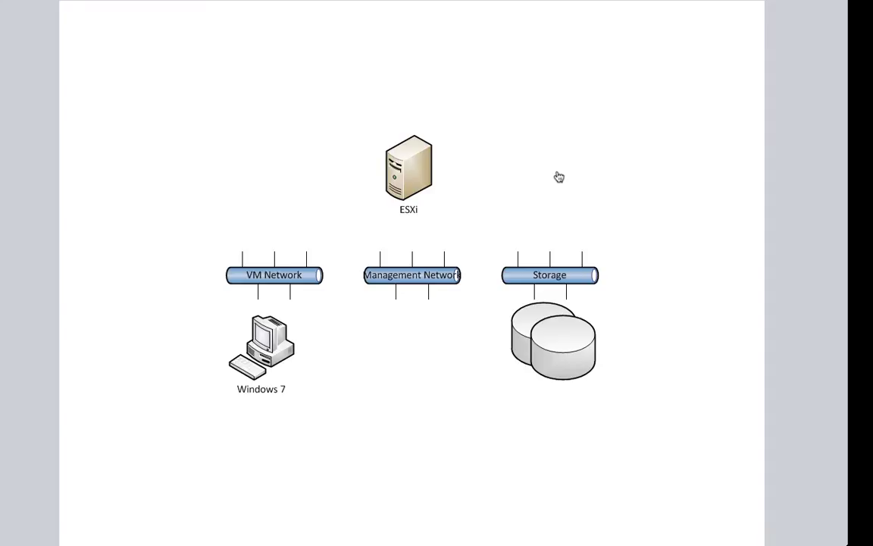
# Switch from the network diagram to the VMware Fusion library and open the application's Network preferences
pyautogui.hotkey('ctrl', 'Left')
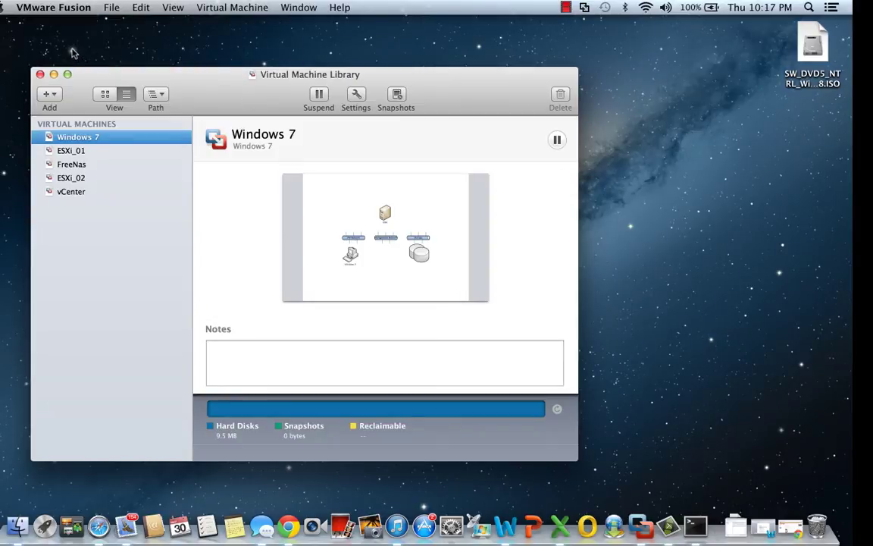
pyautogui.click(59, 9)
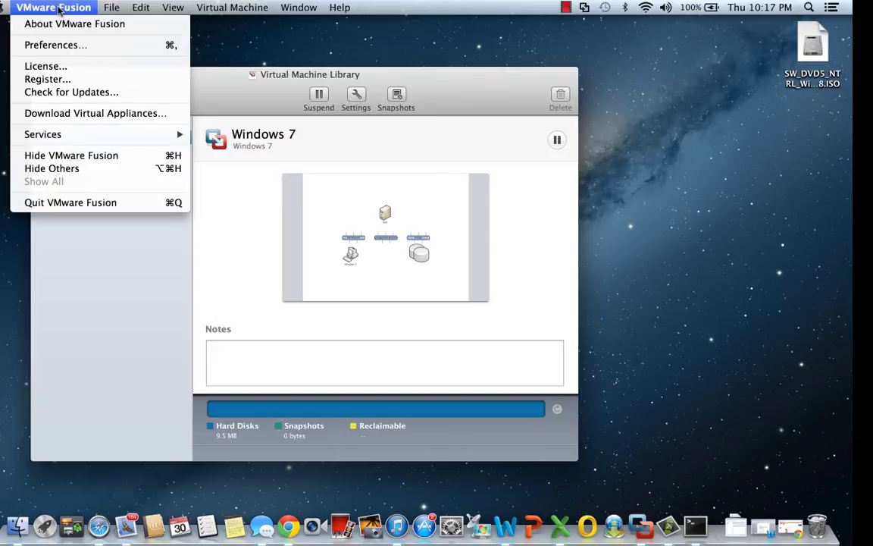
pyautogui.click(61, 45)
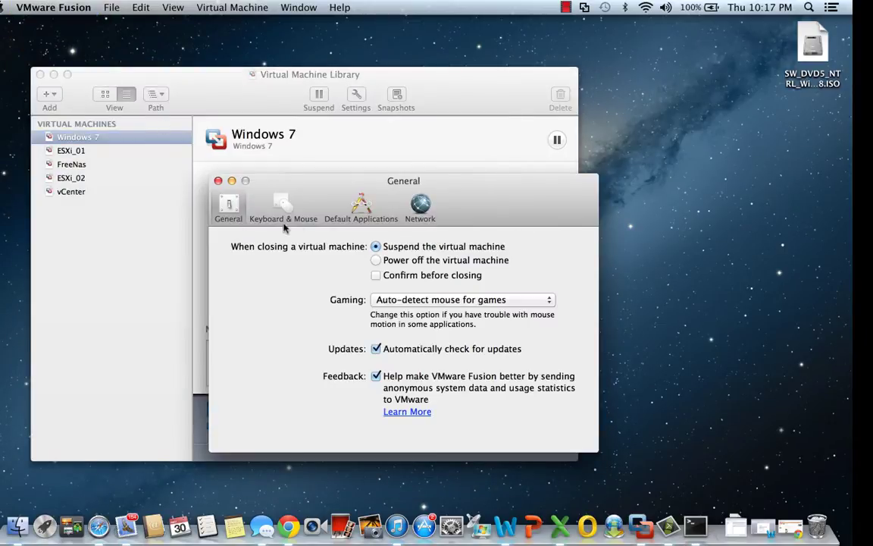
pyautogui.click(421, 205)
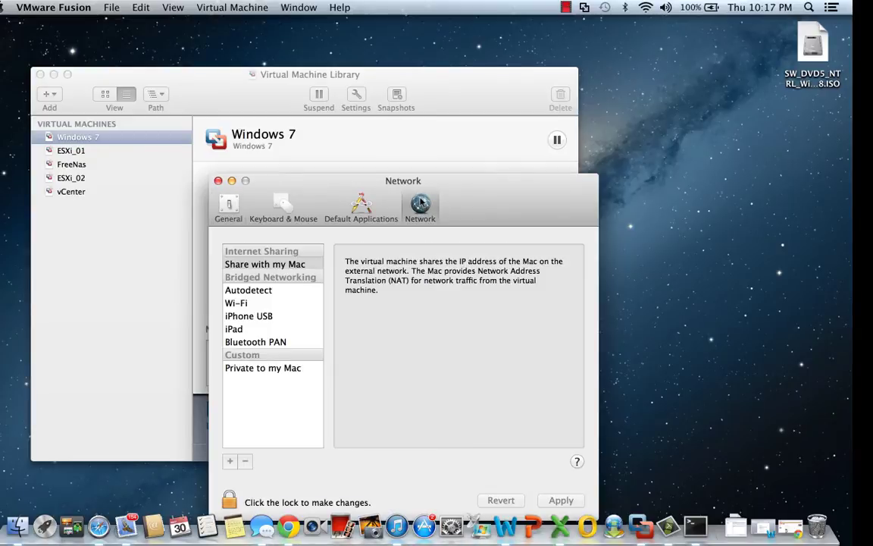
pyautogui.moveTo(516, 201); pyautogui.dragTo(513, 130)
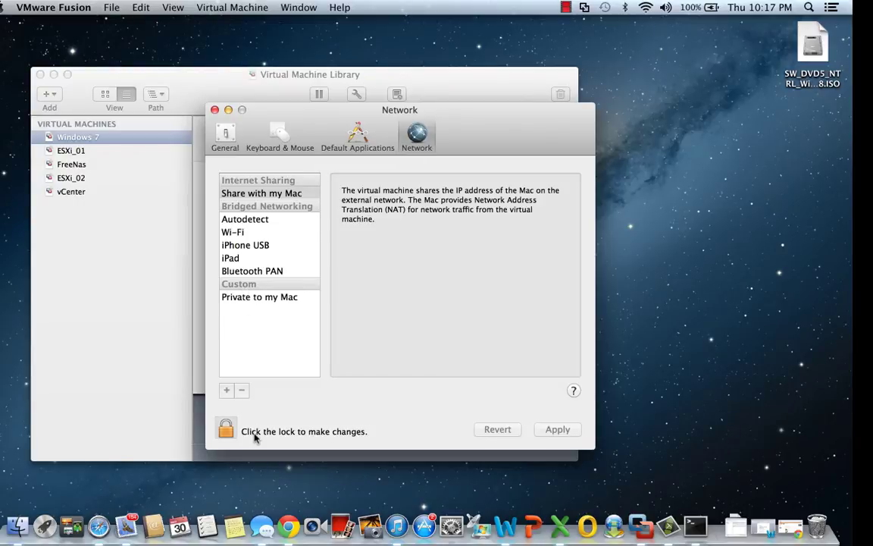
# Unlock the Network preferences for editing by entering the administrator account password
pyautogui.click(227, 432)
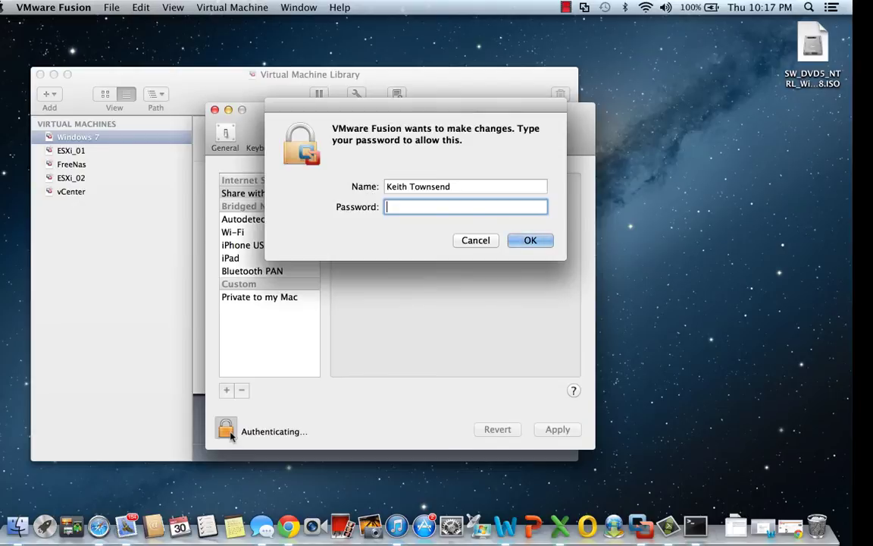
pyautogui.write('•••••••••••')
pyautogui.press('Return')
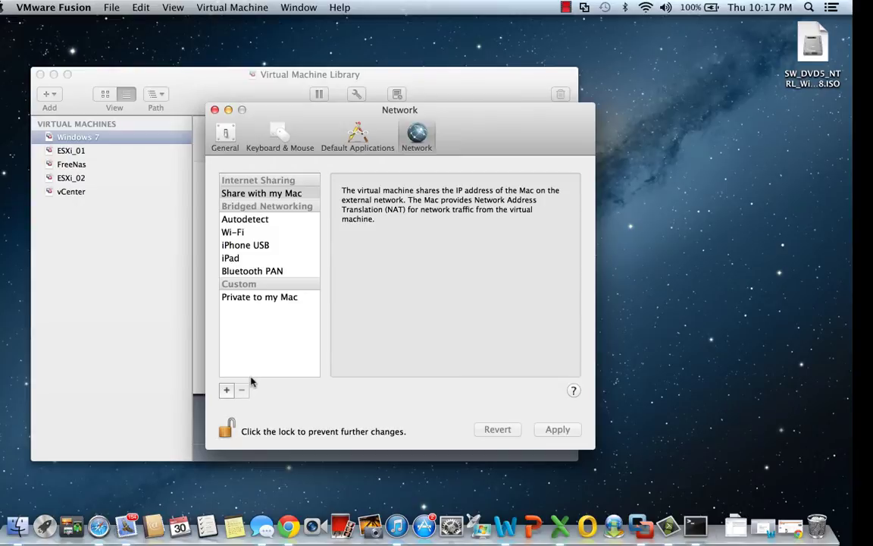
# Add a custom virtual network and compare its options with the Share with my Mac network and the diagram
pyautogui.click(225, 390)
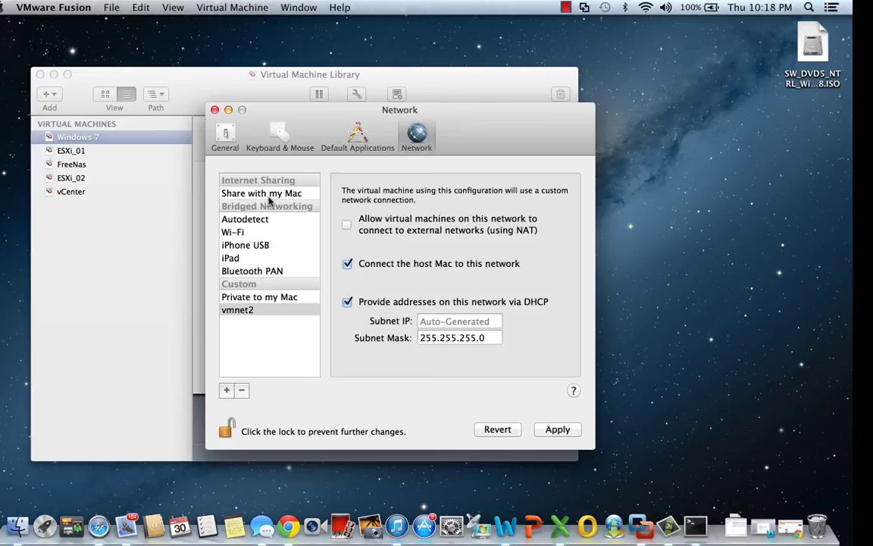
pyautogui.click(269, 198)
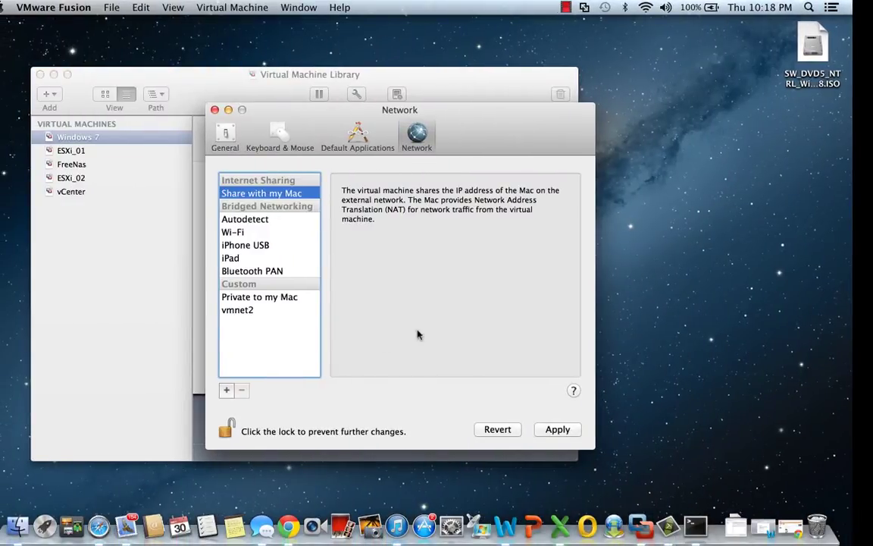
pyautogui.click(238, 313)
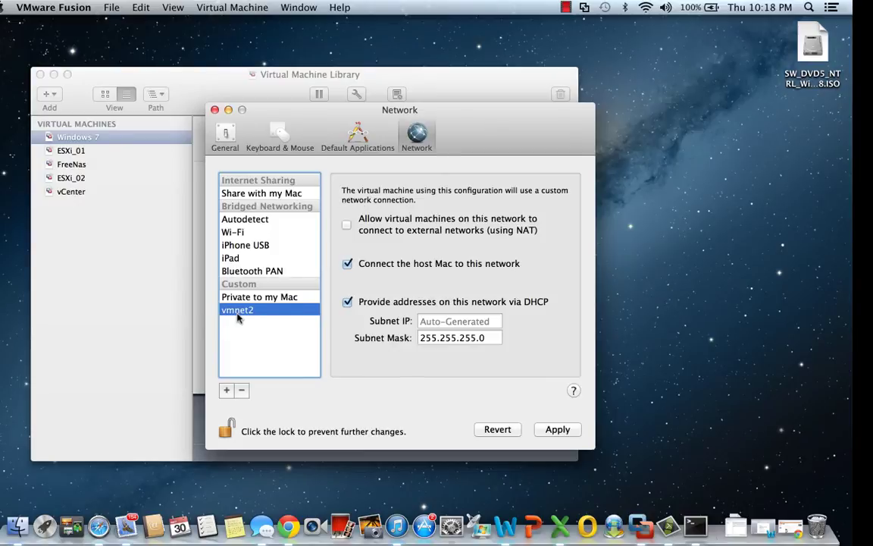
pyautogui.hotkey('ctrl', 'Right')
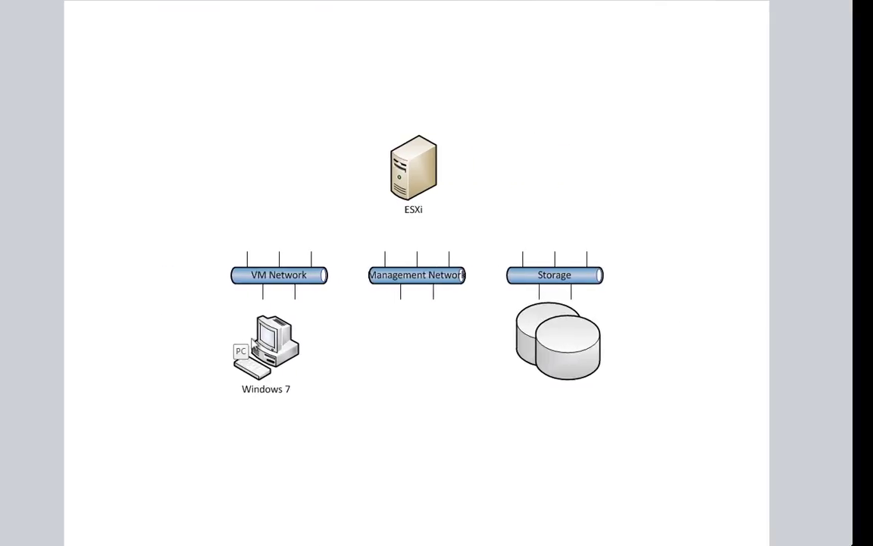
pyautogui.hotkey('ctrl', 'Left')
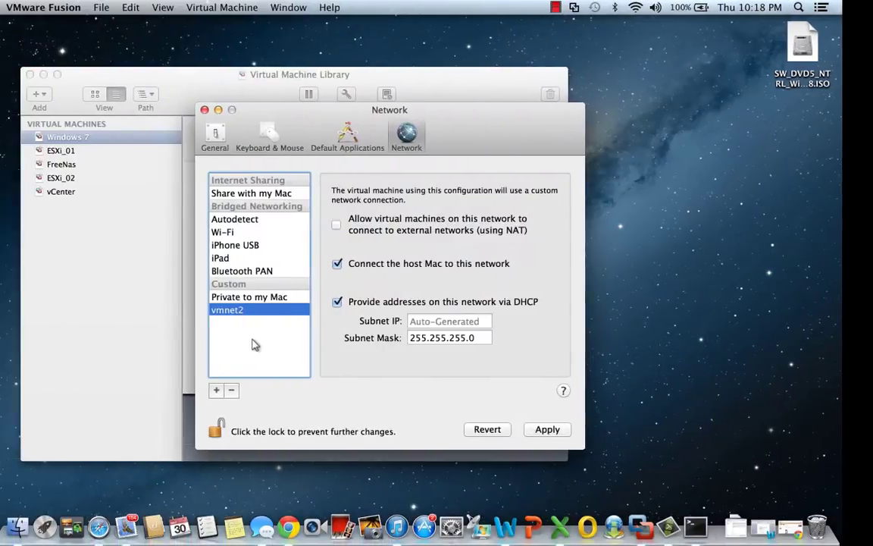
# Add a second custom network with the default options, apply the network changes and close the preferences
pyautogui.click(230, 392)
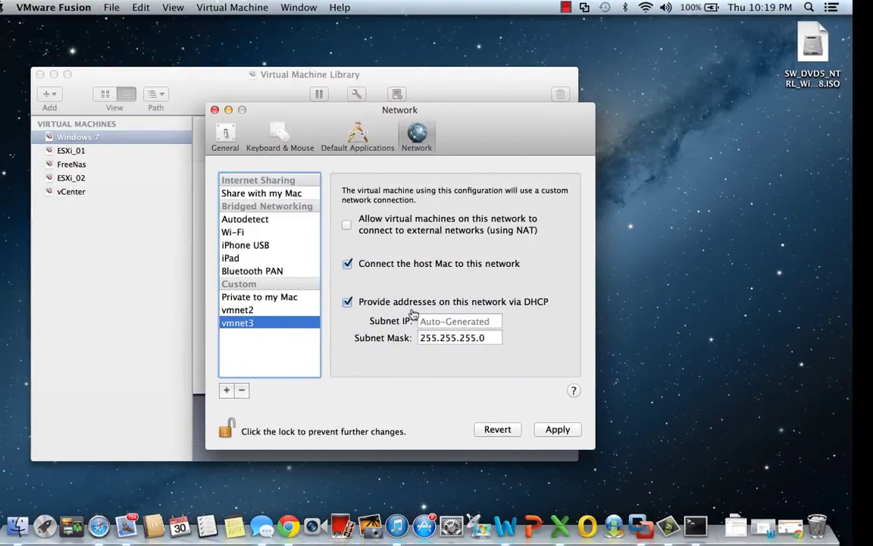
pyautogui.click(558, 430)
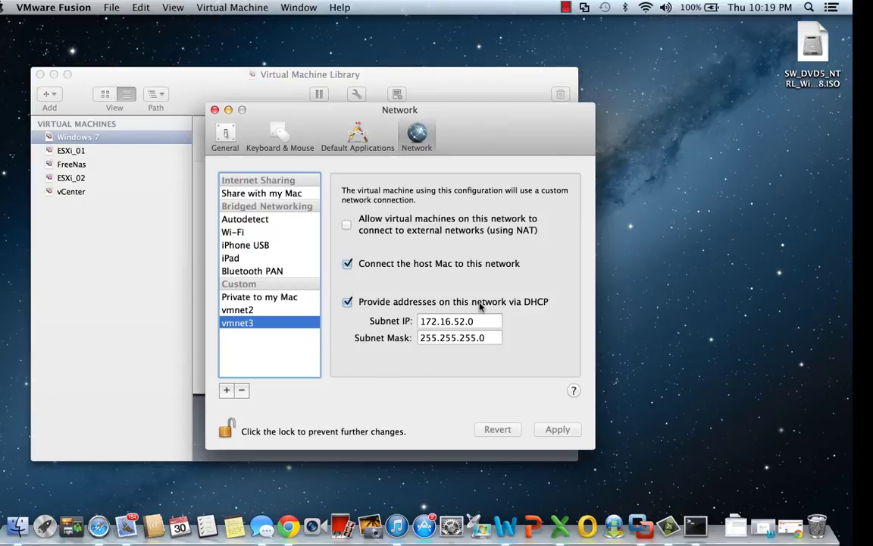
pyautogui.click(214, 110)
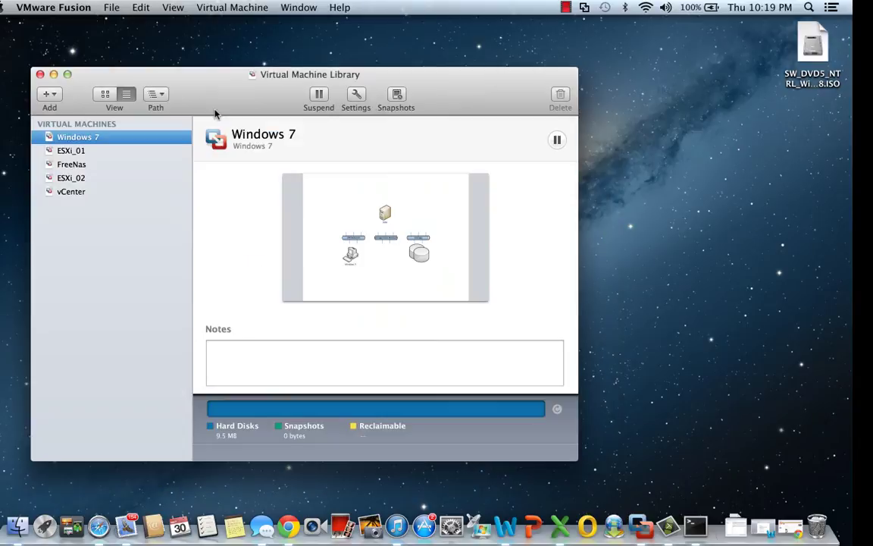
# Assign the FreeNas virtual machine's first network adapter to the custom network vmnet3 and close its settings
pyautogui.click(75, 166)
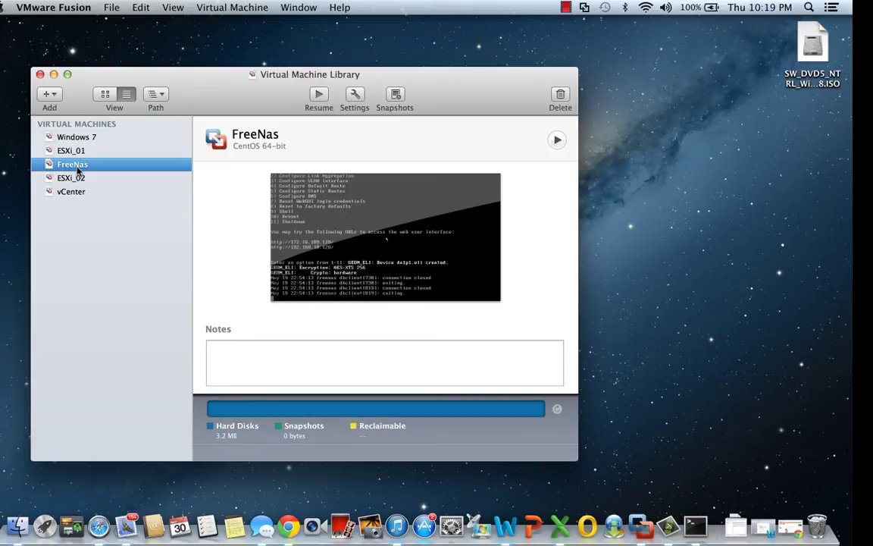
pyautogui.click(132, 9)
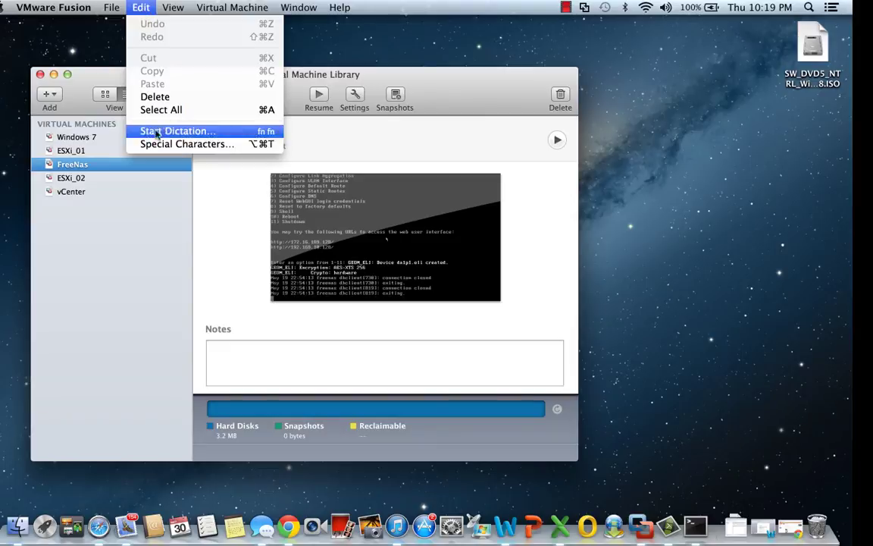
pyautogui.moveTo(214, 8)
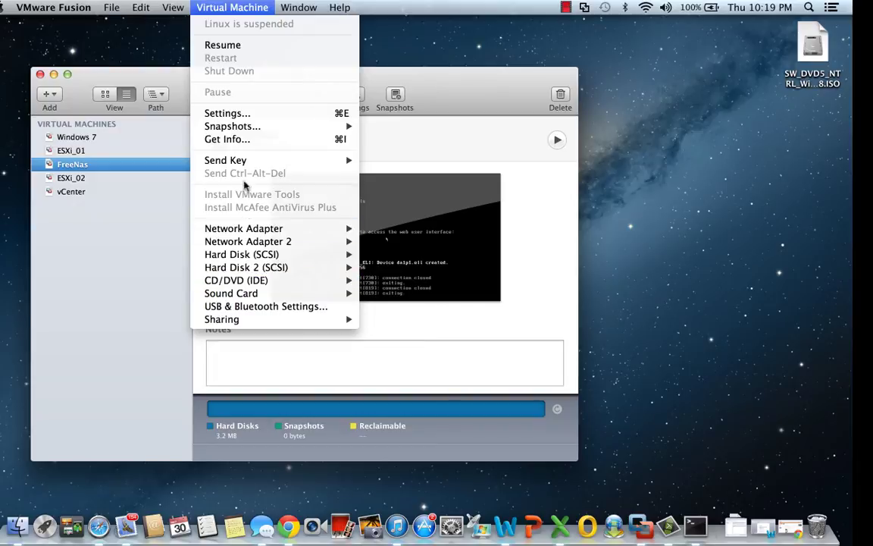
pyautogui.click(237, 115)
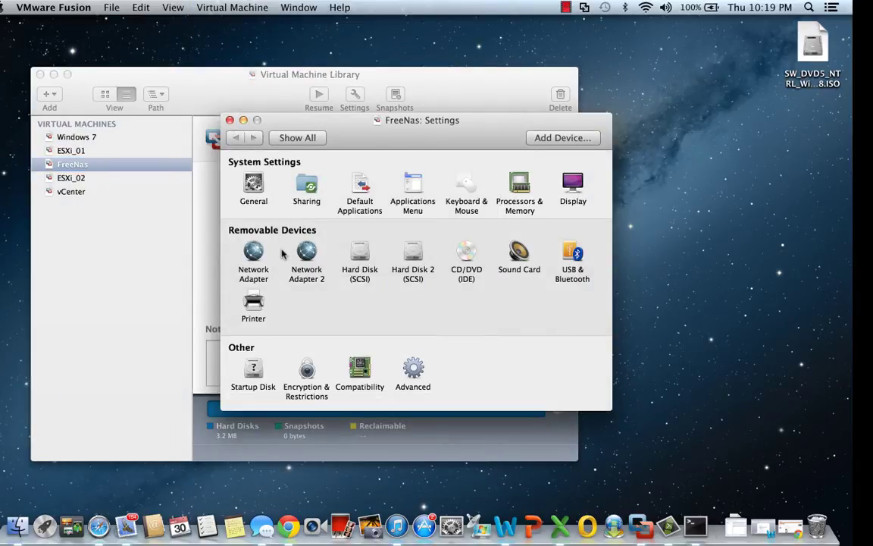
pyautogui.click(247, 247)
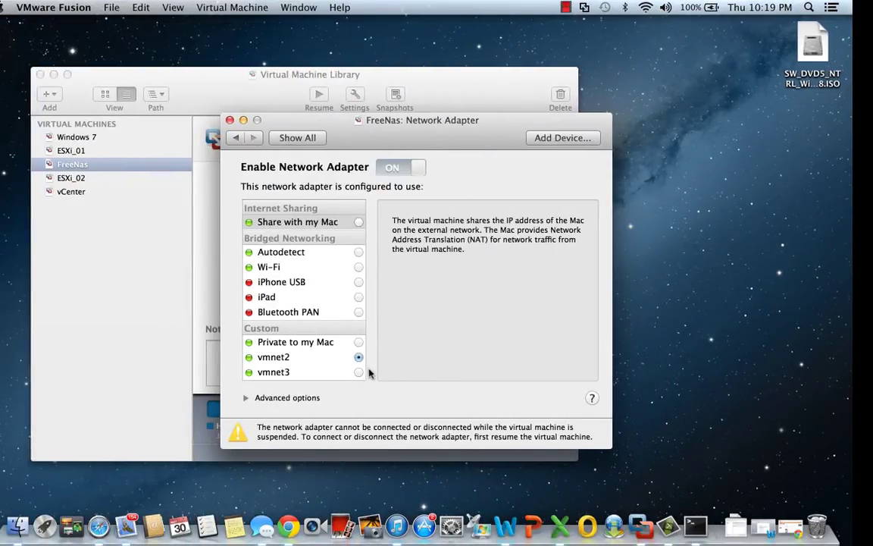
pyautogui.click(359, 373)
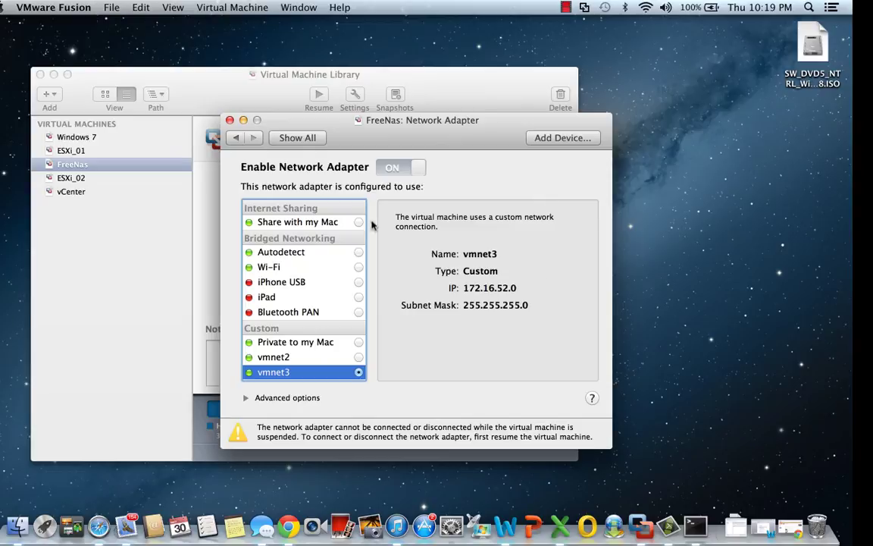
pyautogui.click(230, 121)
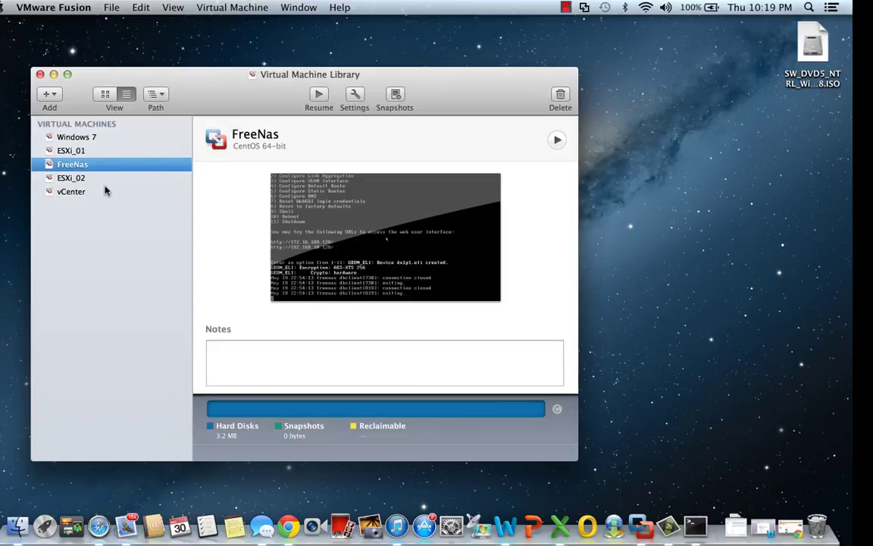
# Add a third network adapter to the ESXi_01 virtual machine and connect it to vmnet3
pyautogui.click(73, 152)
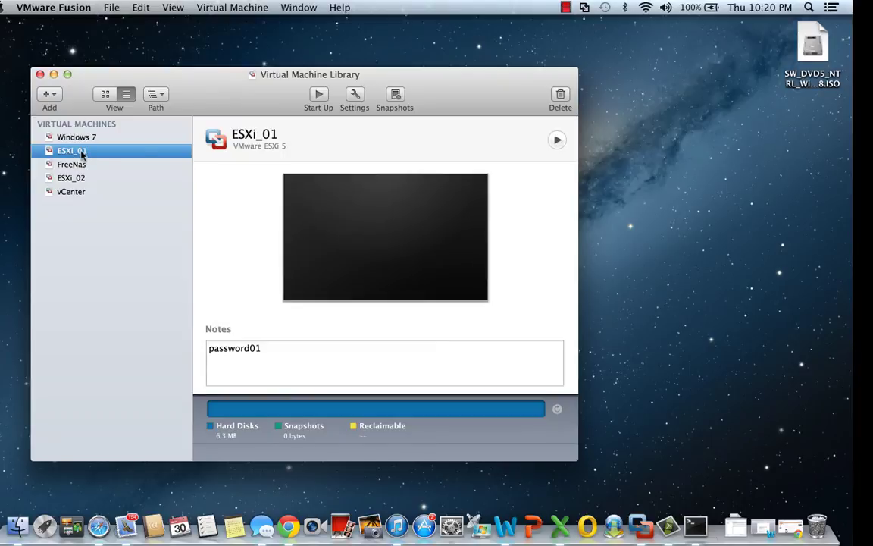
pyautogui.click(356, 100)
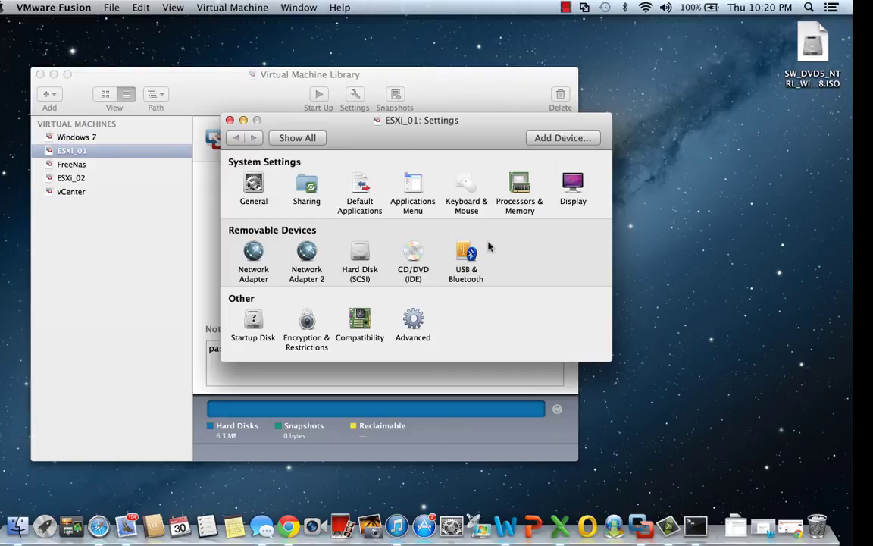
pyautogui.click(562, 138)
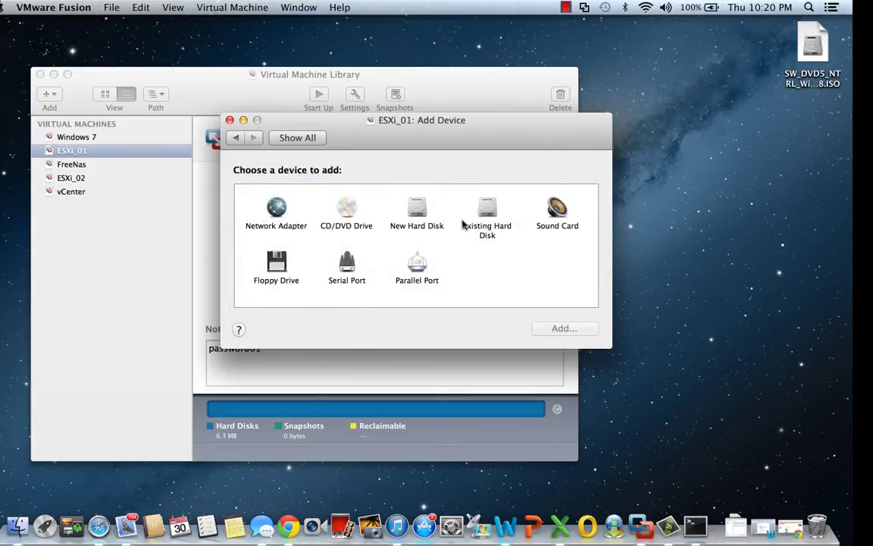
pyautogui.click(287, 216)
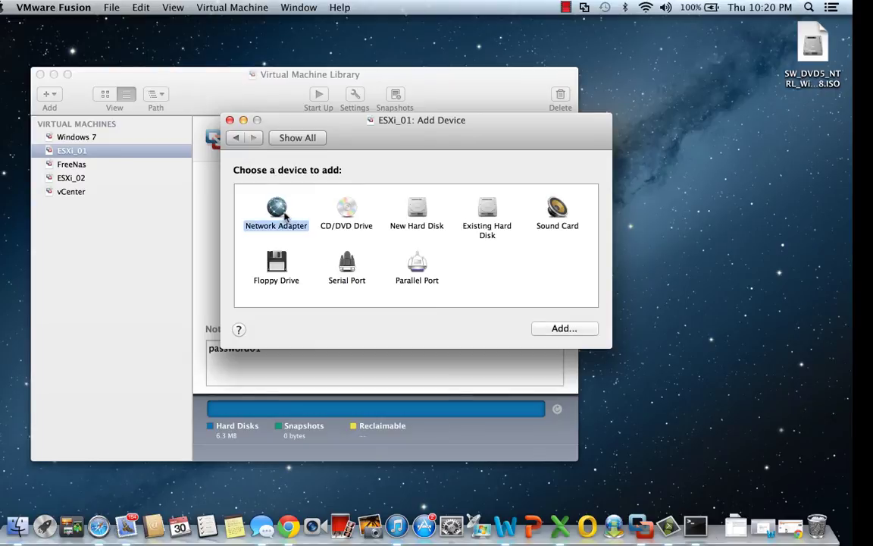
pyautogui.doubleClick(285, 216)
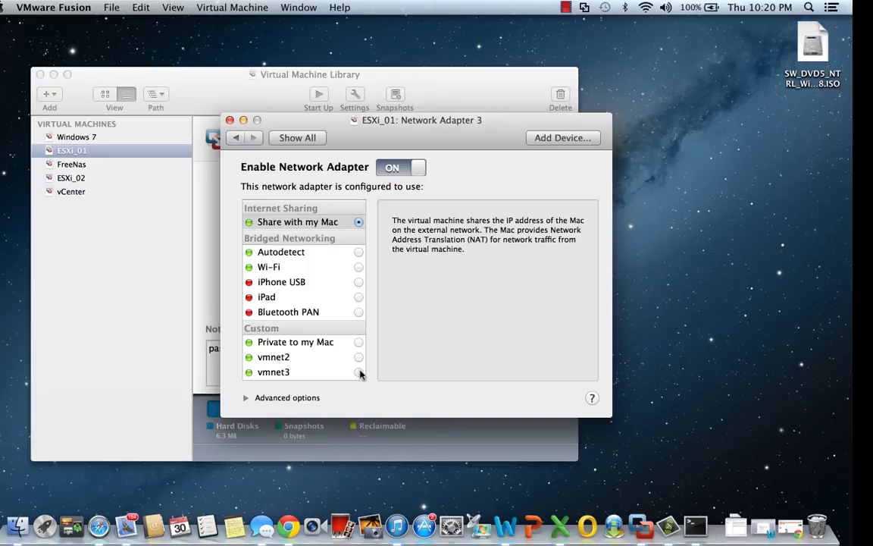
pyautogui.click(359, 372)
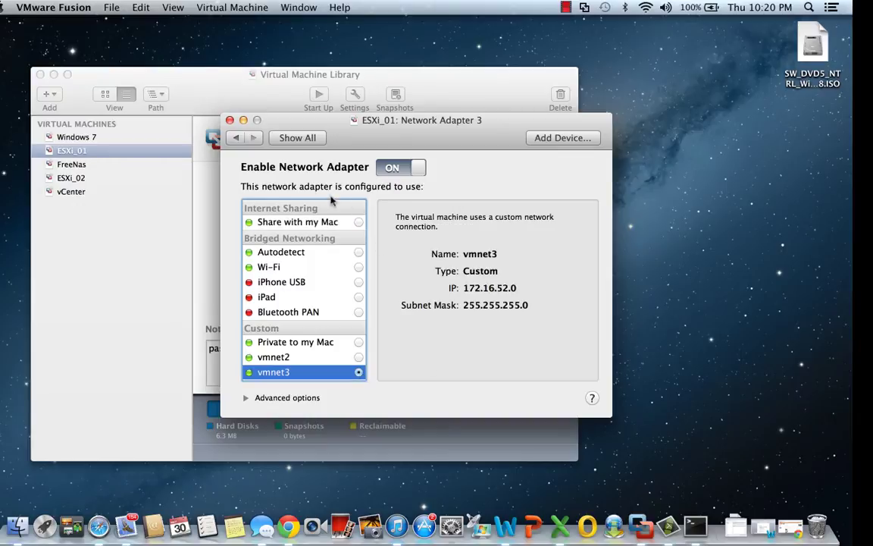
pyautogui.click(236, 139)
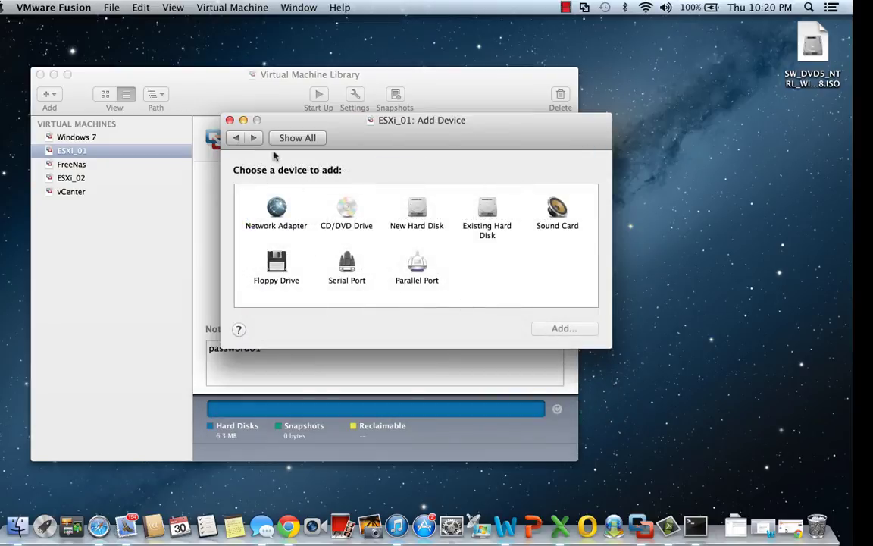
pyautogui.click(229, 120)
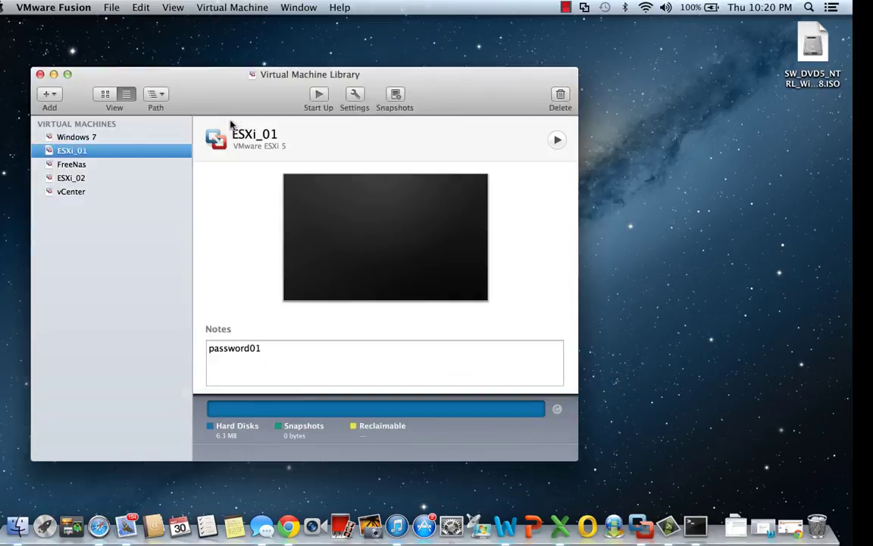
# Check which network the new Network Adapter 3 of ESXi_01 is assigned to
pyautogui.click(221, 9)
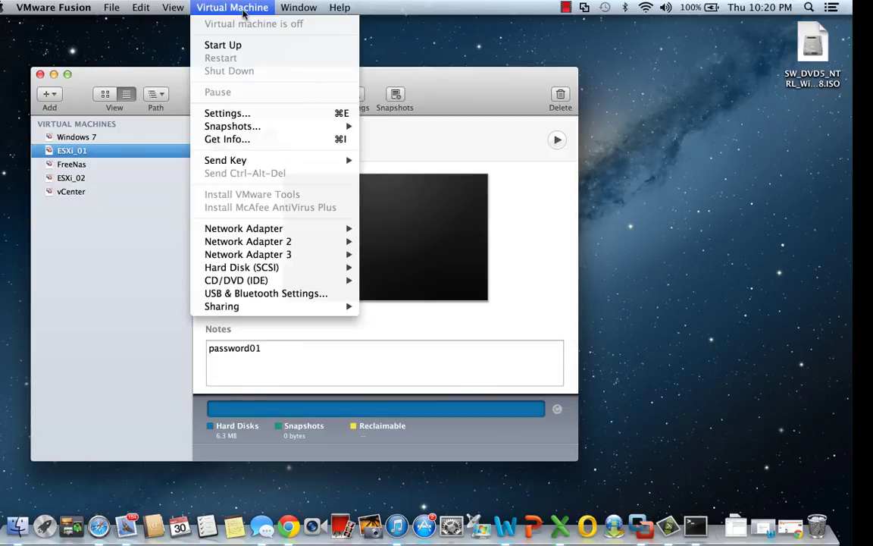
pyautogui.moveTo(260, 241)
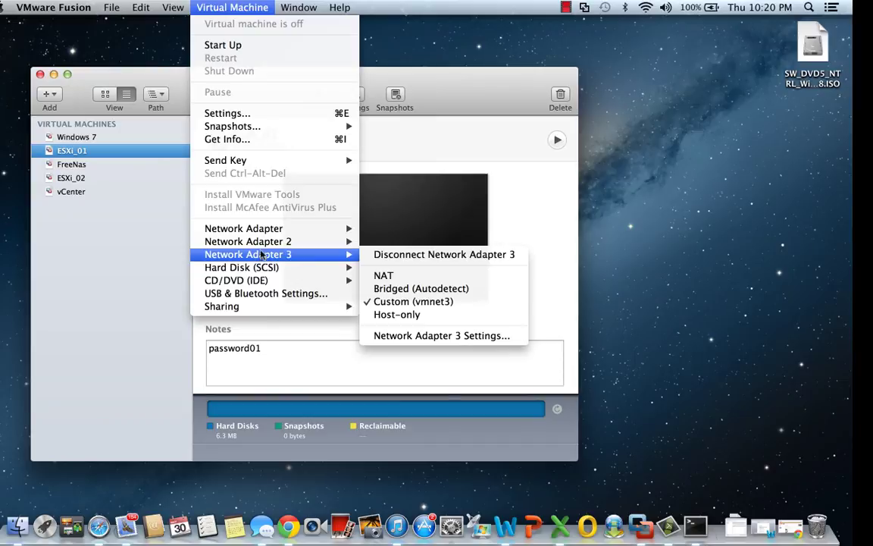
pyautogui.click(140, 258)
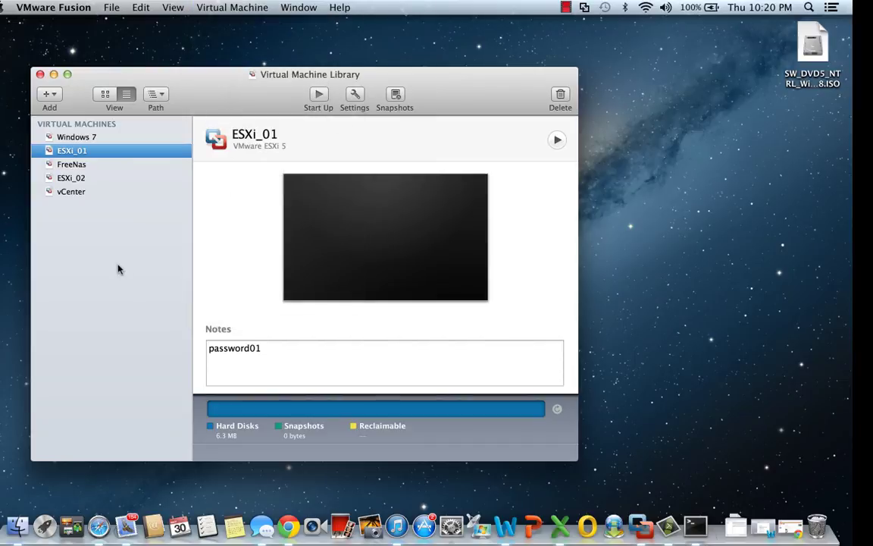